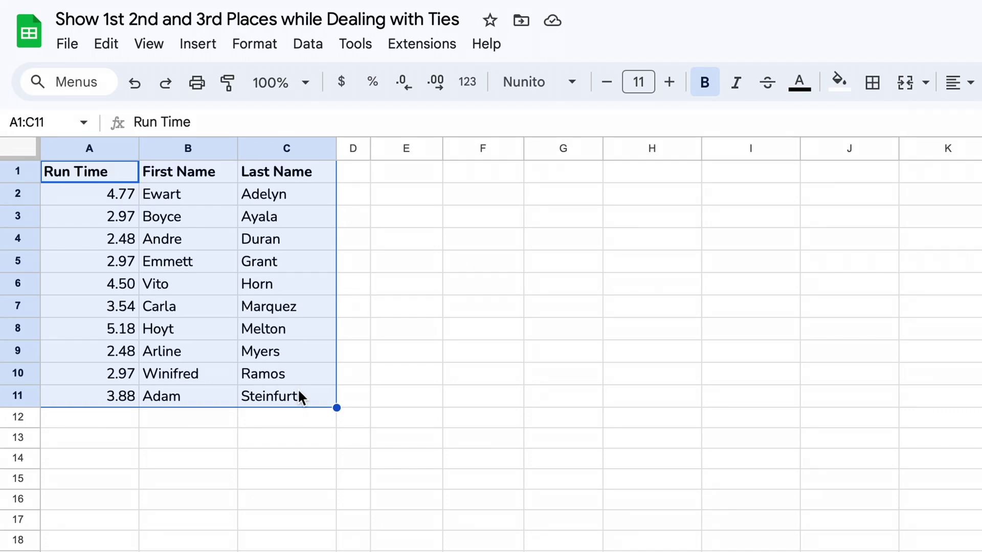
Widen column D and enter the header 'Rank' in D1
left_click(359, 194)
left_click(358, 216)
left_click(358, 258)
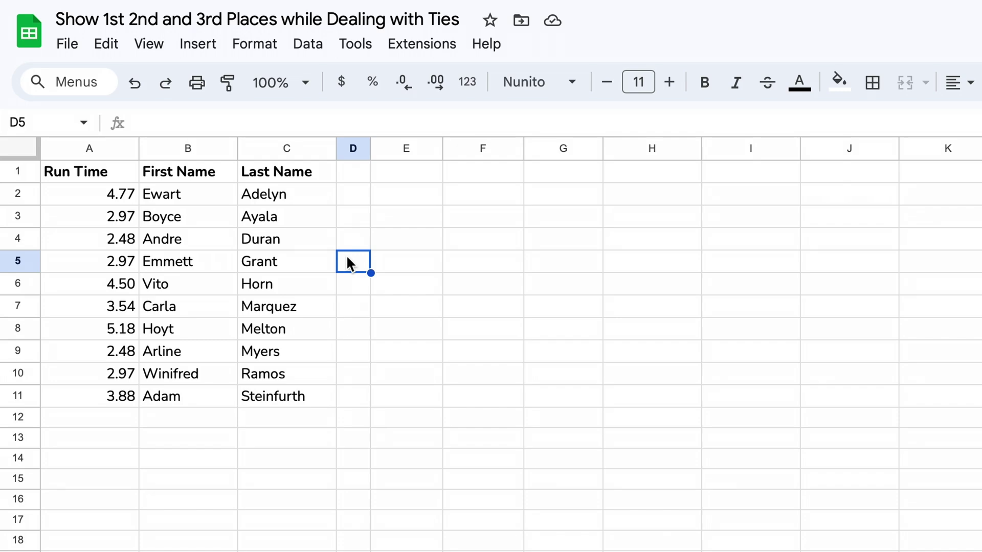
left_click(352, 170)
left_click_drag(371, 147, 415, 149)
type("R")
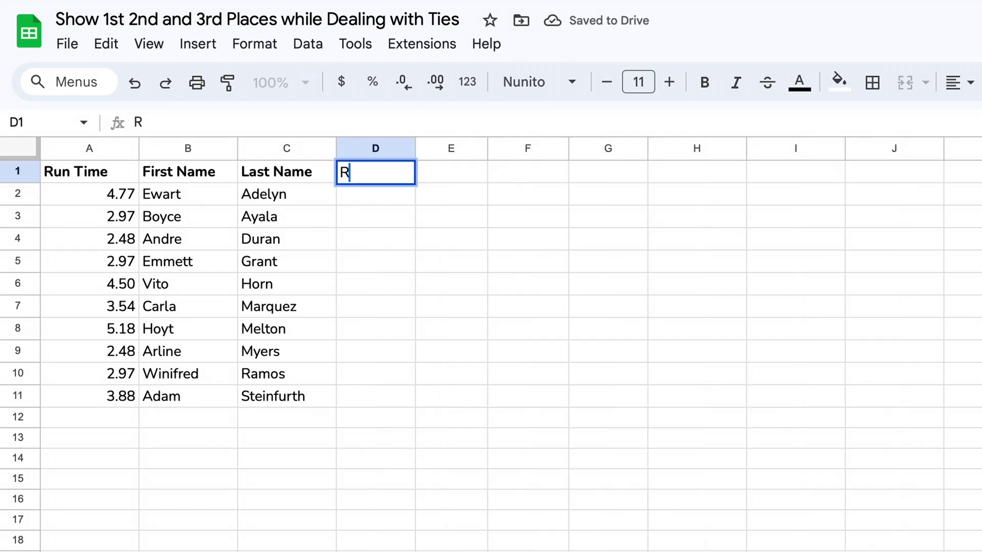
type("ank")
key("ctrl+Return")
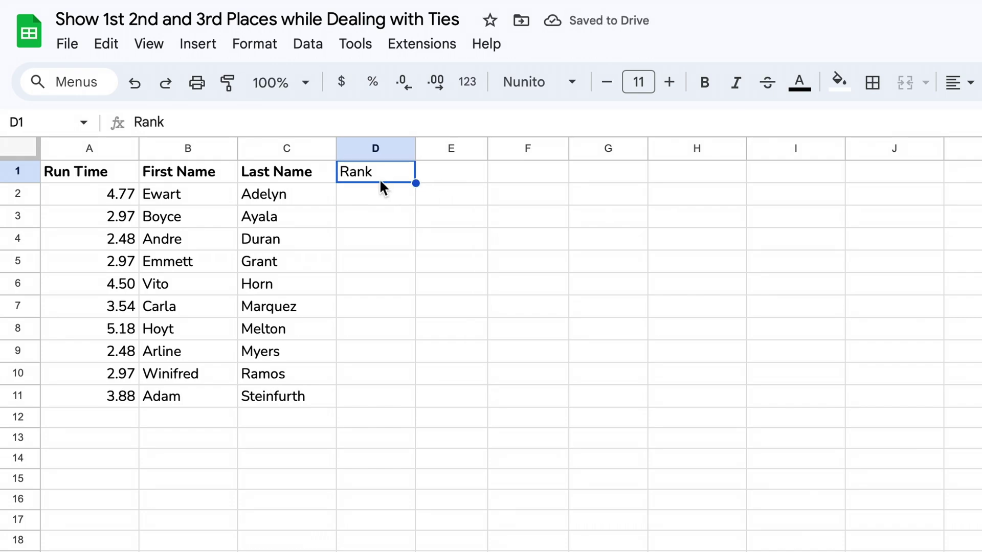
Paint-format the bold style from the C1 header onto D1, then begin =RANK in D2
left_click(326, 171)
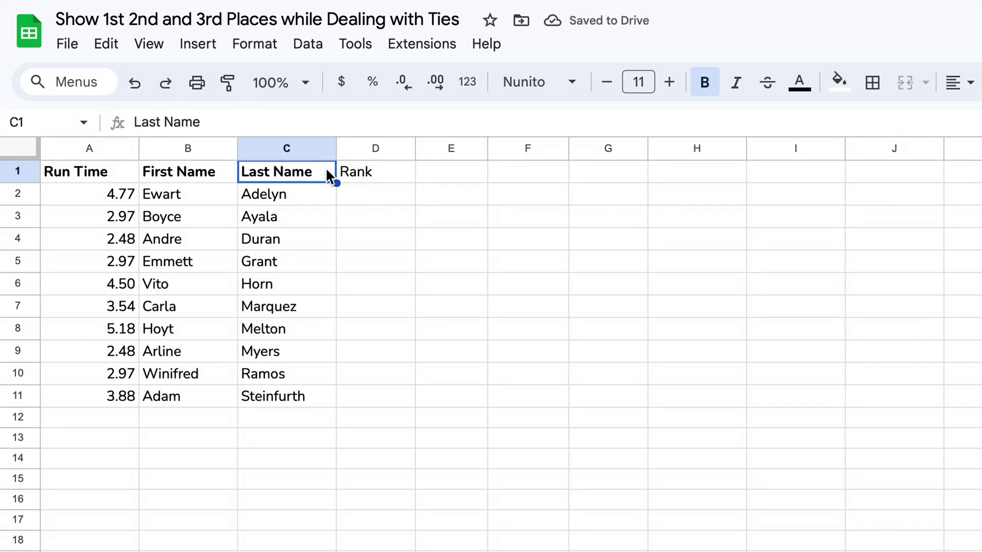
left_click(227, 86)
left_click(369, 169)
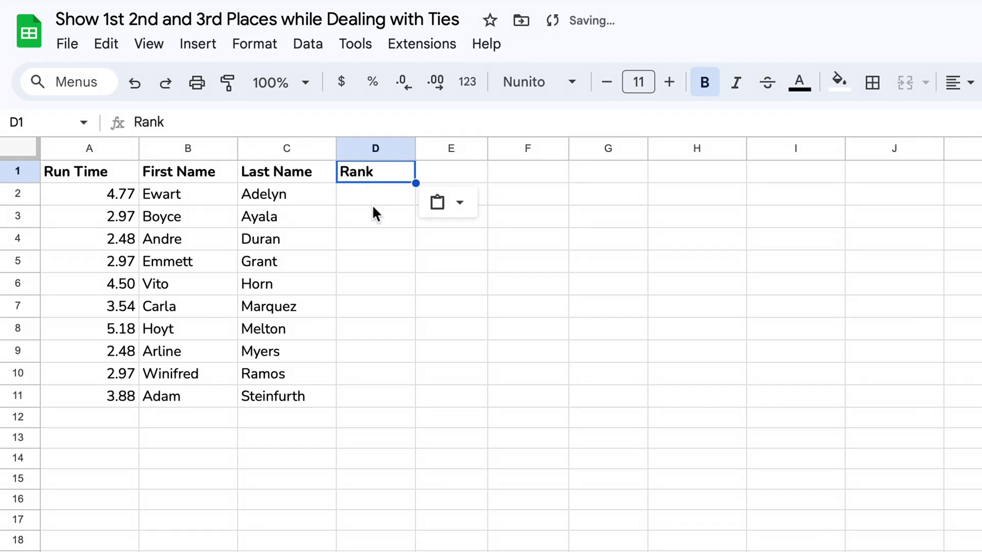
key("Down")
type("=")
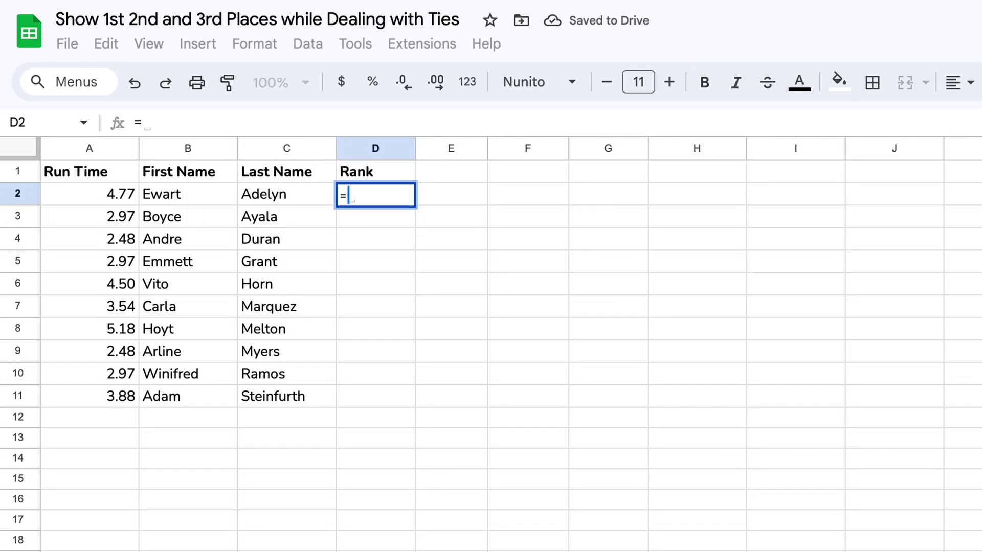
type("RANK")
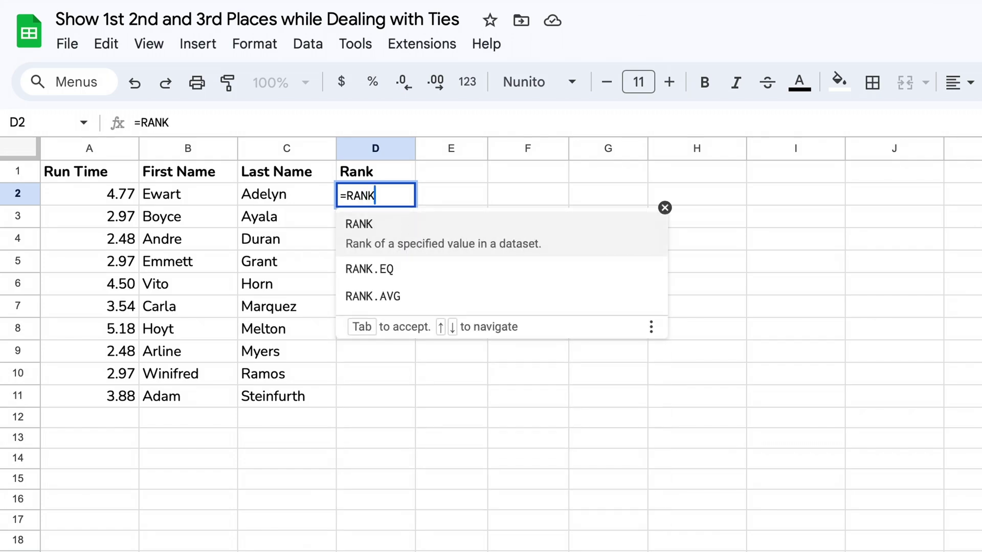
Start a RANK.EQ formula in D2 ranking A2 against the run times A2:A11
left_click(465, 261)
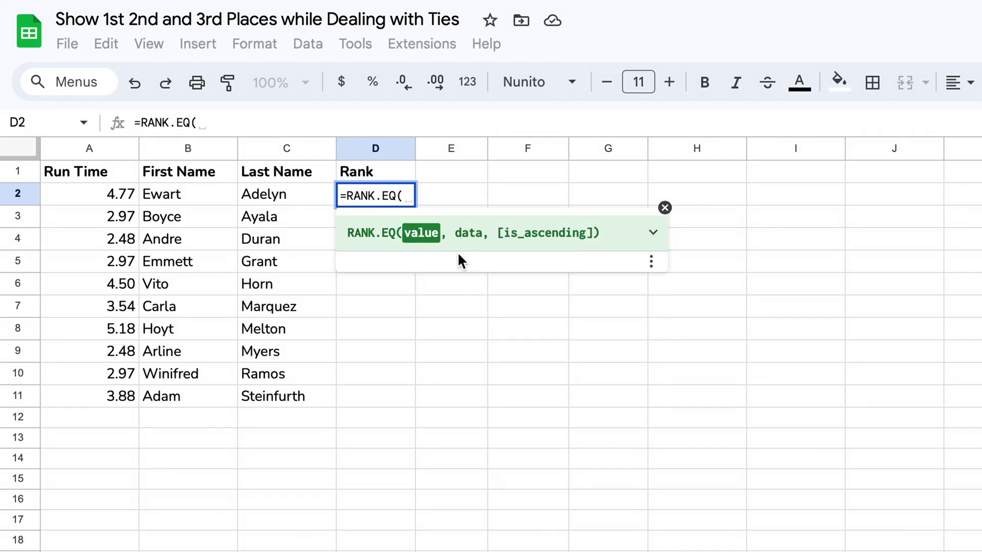
left_click(128, 194)
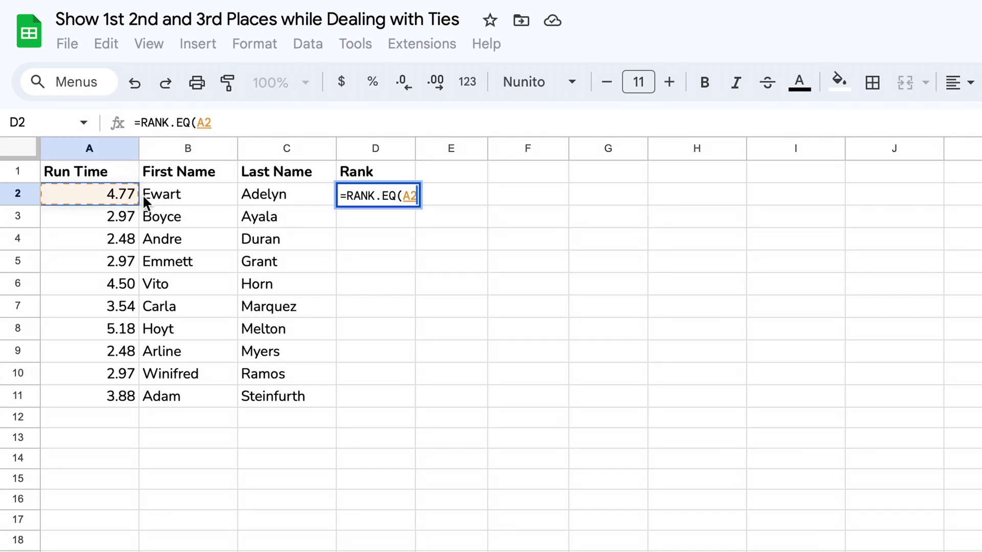
type(",")
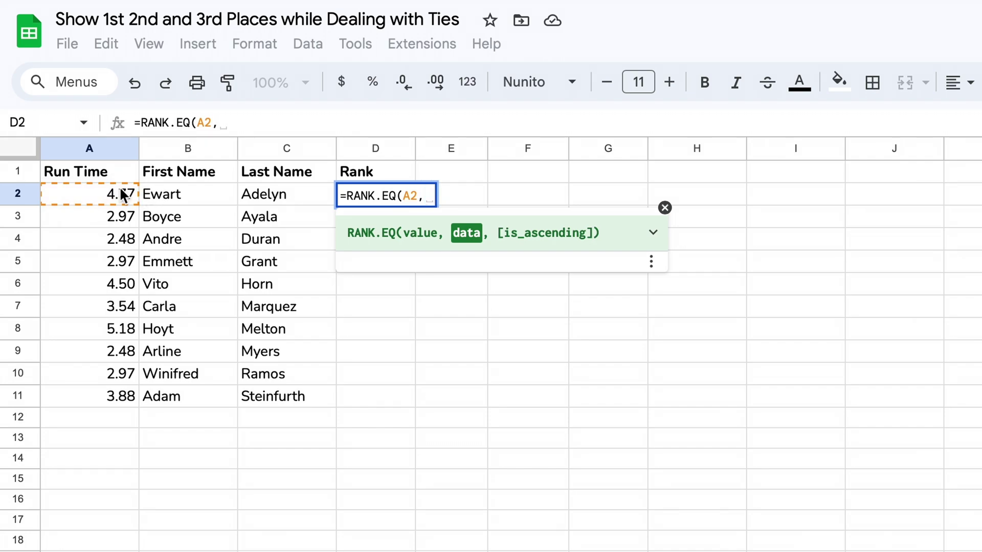
left_click_drag(124, 190, 138, 399)
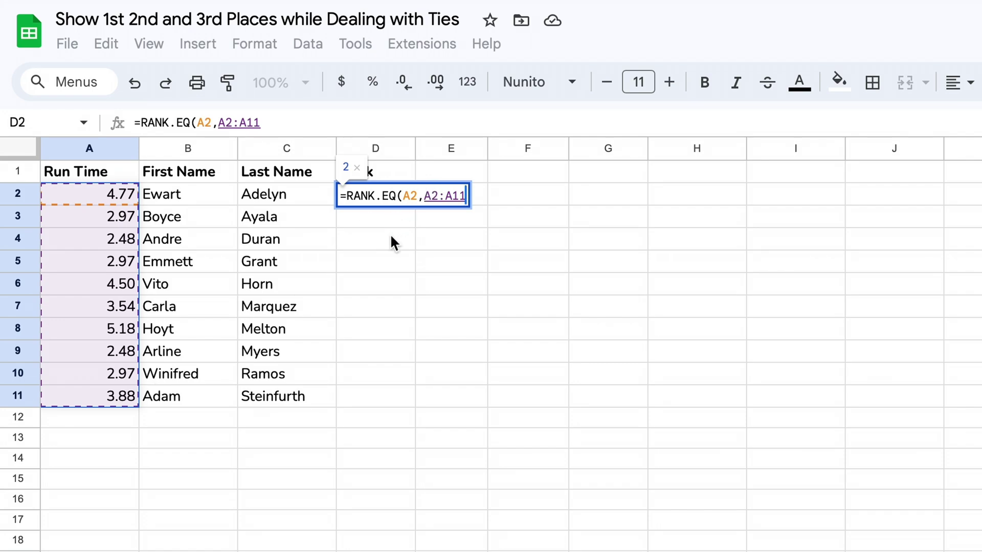
Lock the range as A$2:A$11, add TRUE for ascending order, and commit the formula showing 9
left_click(431, 196)
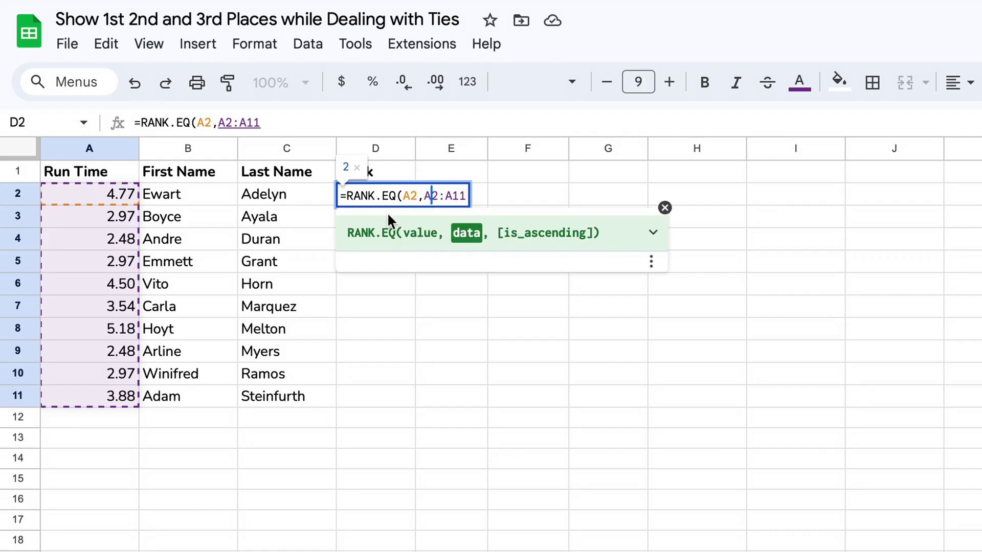
type("$")
key("Right")
key("Right")
key("Right")
type("$")
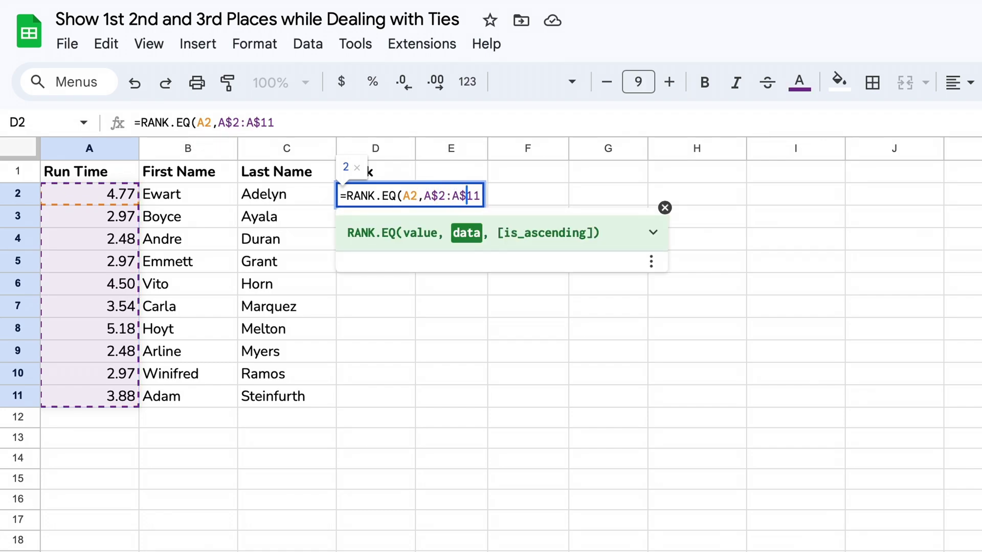
key("Right")
key("Right")
type(",tr")
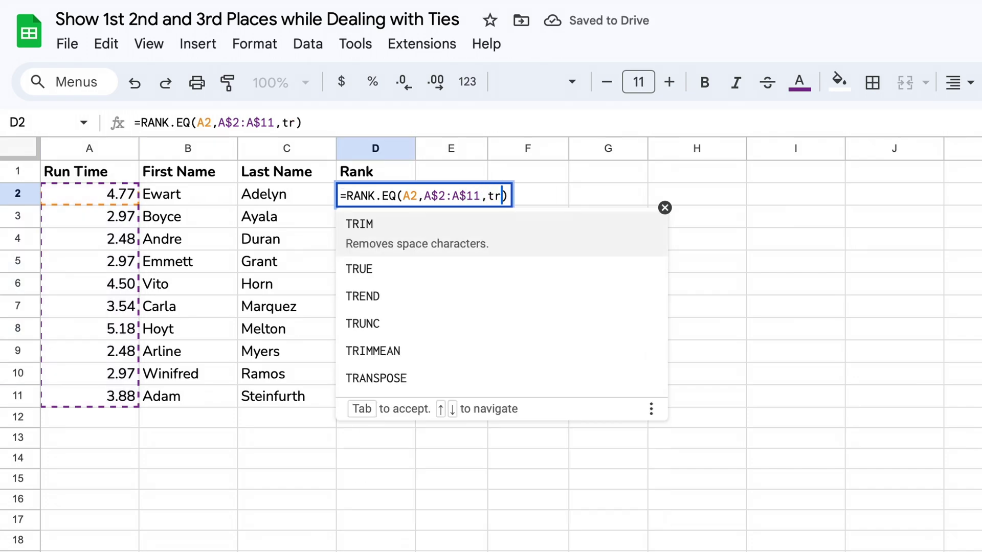
key("BackSpace")
key("BackSpace")
type("TRUE")
key("Return")
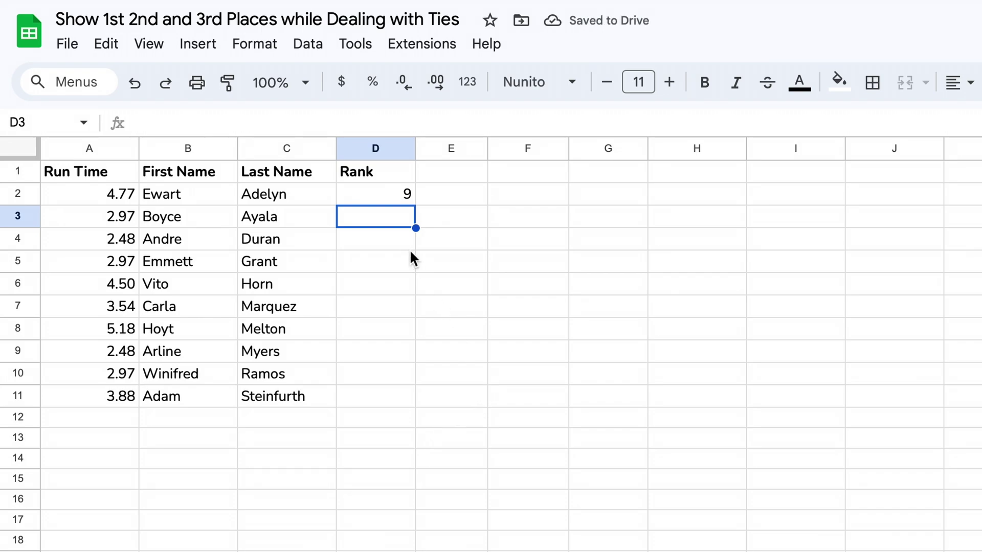
Fill D2's rank formula down to D11 and confirm both 2.48 times rank 1 and 2.97 times rank 3
left_click(391, 194)
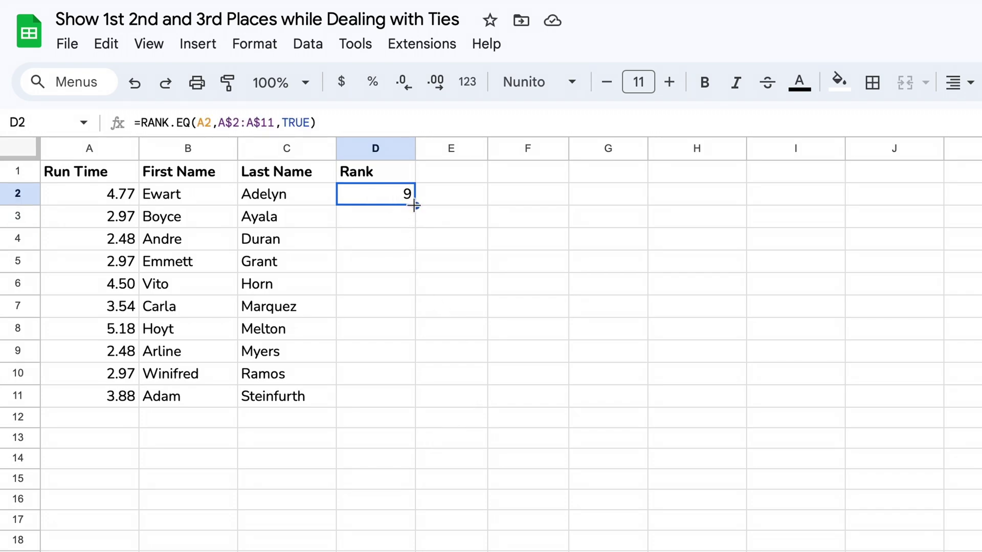
left_click_drag(415, 207, 417, 391)
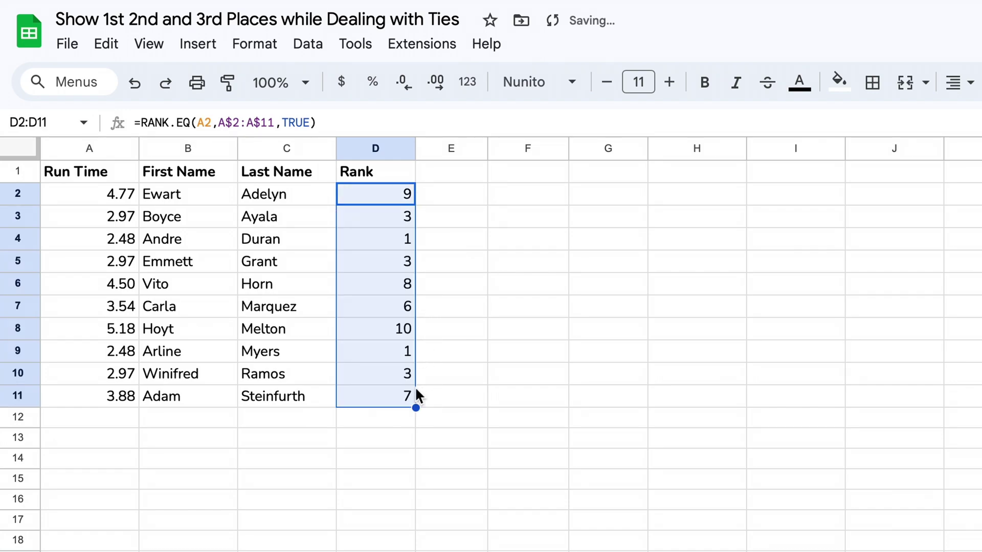
left_click(381, 238)
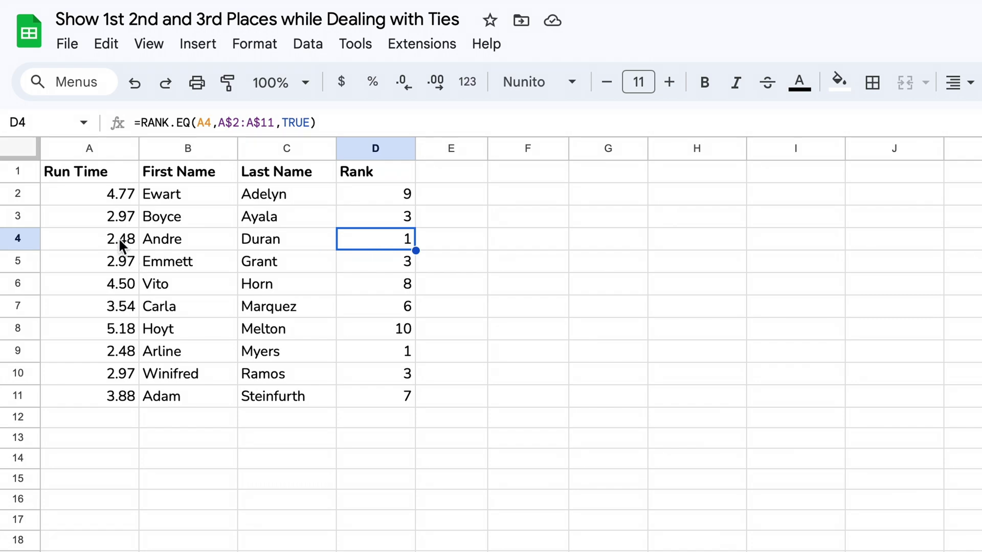
left_click_drag(118, 237, 345, 239)
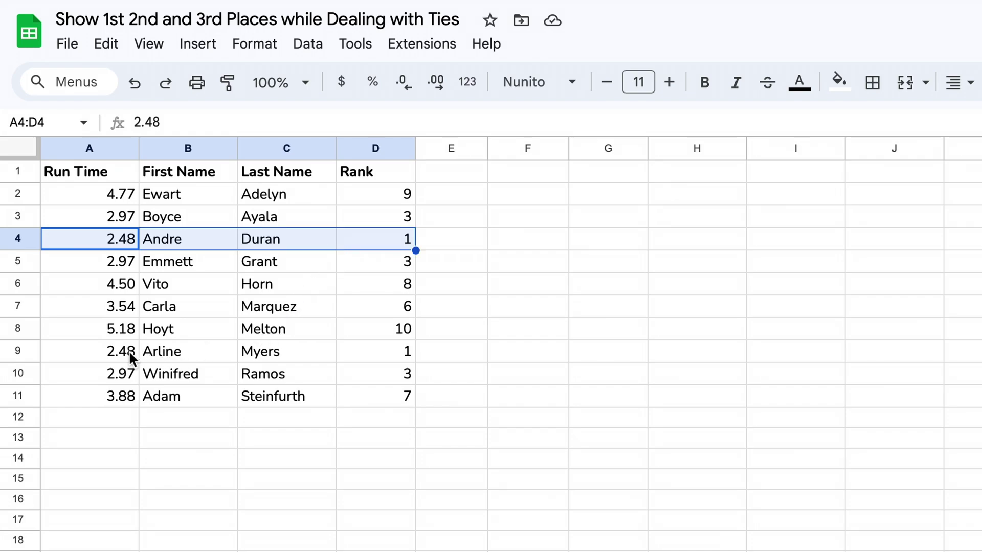
left_click_drag(129, 350, 361, 358)
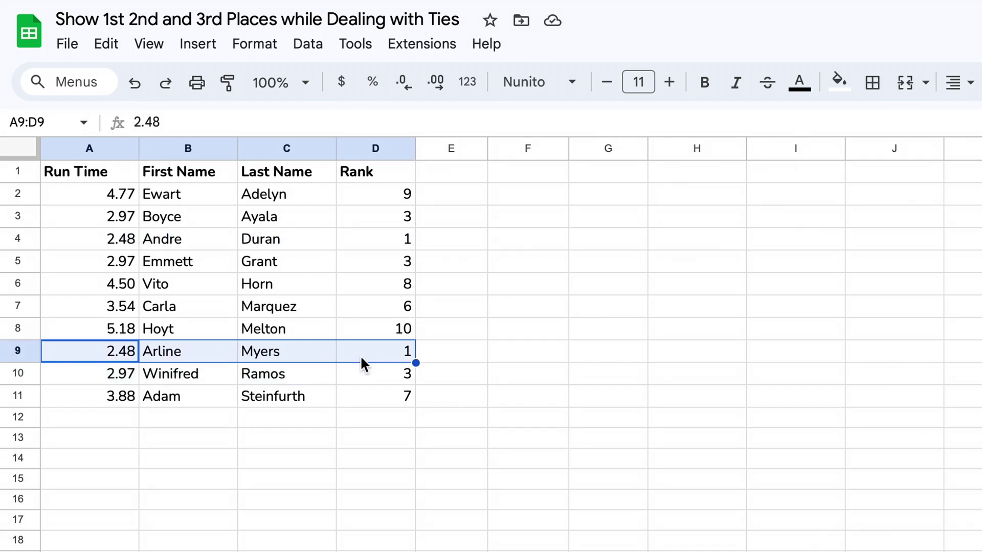
left_click(403, 266)
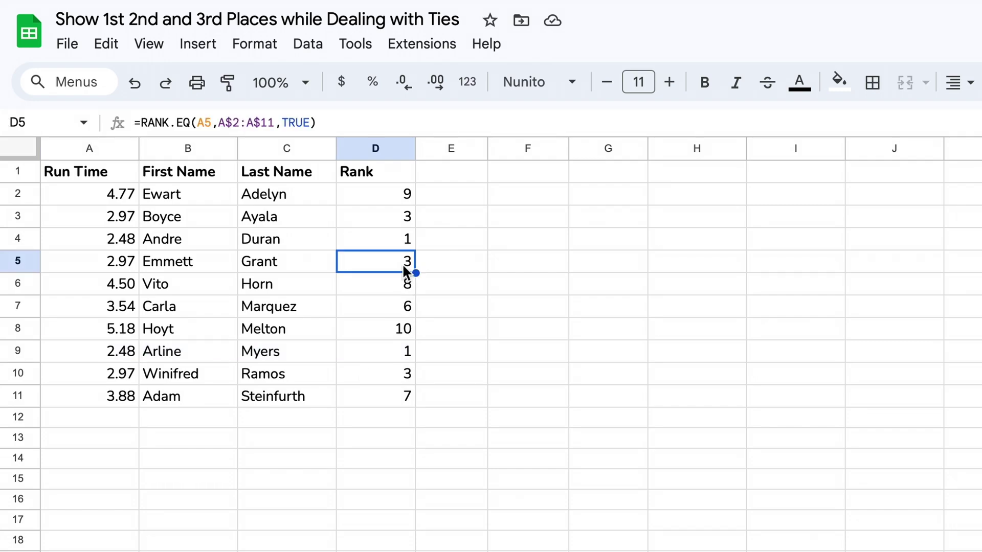
Change D2's function from RANK.EQ to RANK.AVG
double_click(384, 197)
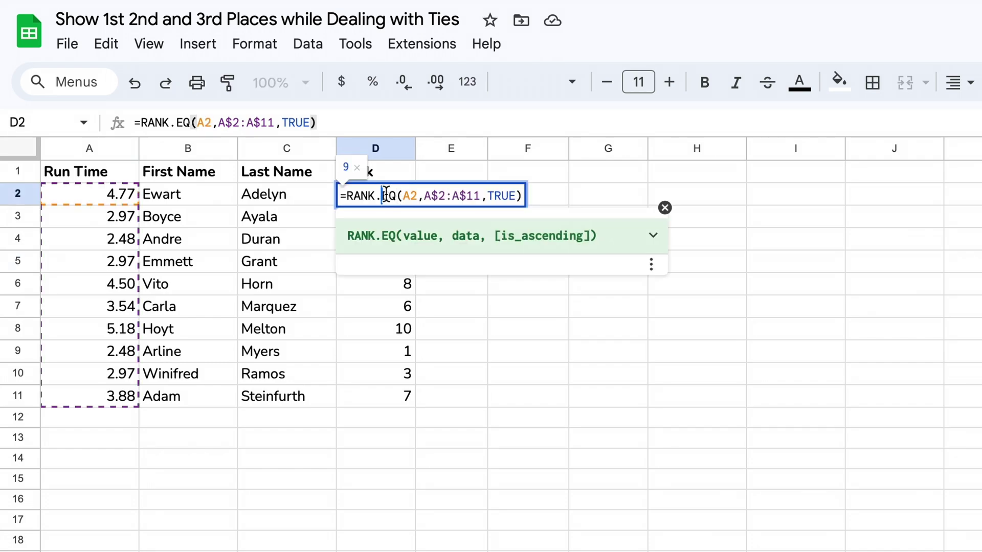
triple_click(384, 196)
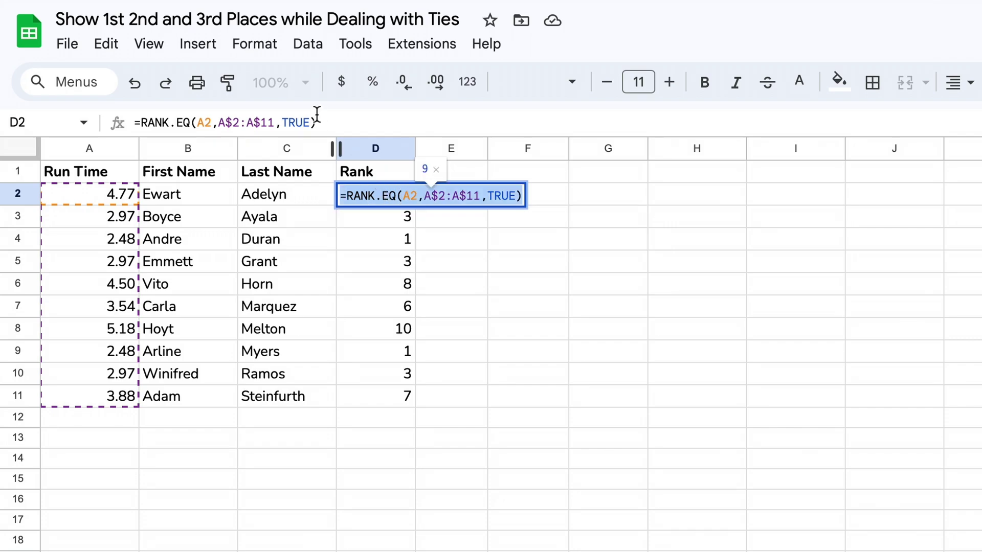
key("Left")
key("Right")
key("Right")
key("Right")
key("Right")
key("Right")
key("Right")
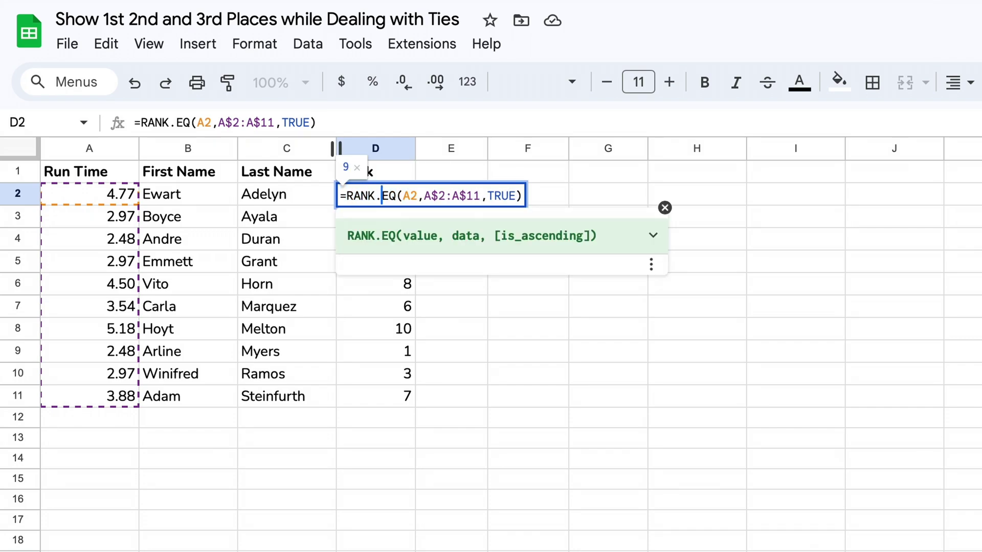
key("shift+Right")
key("shift+Right")
type("AVG")
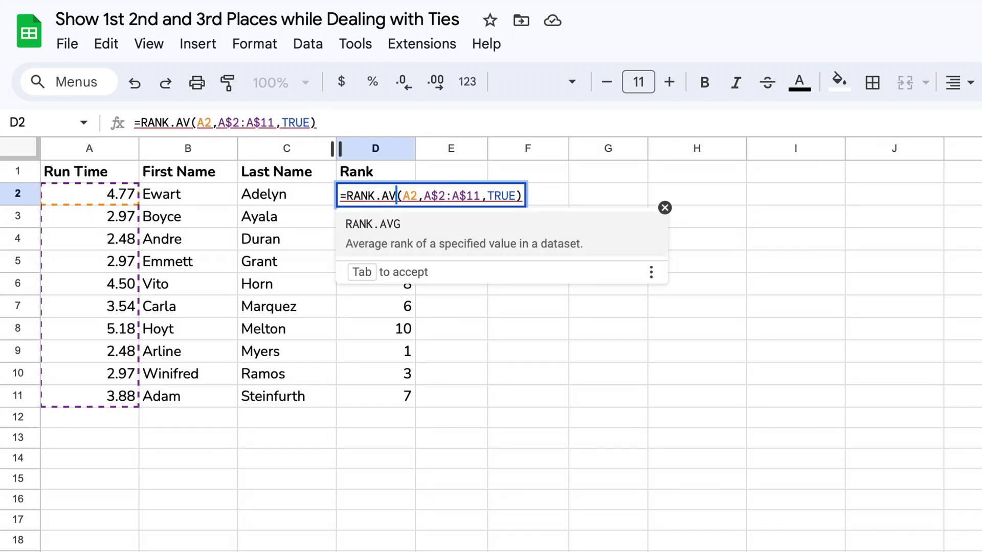
key("Return")
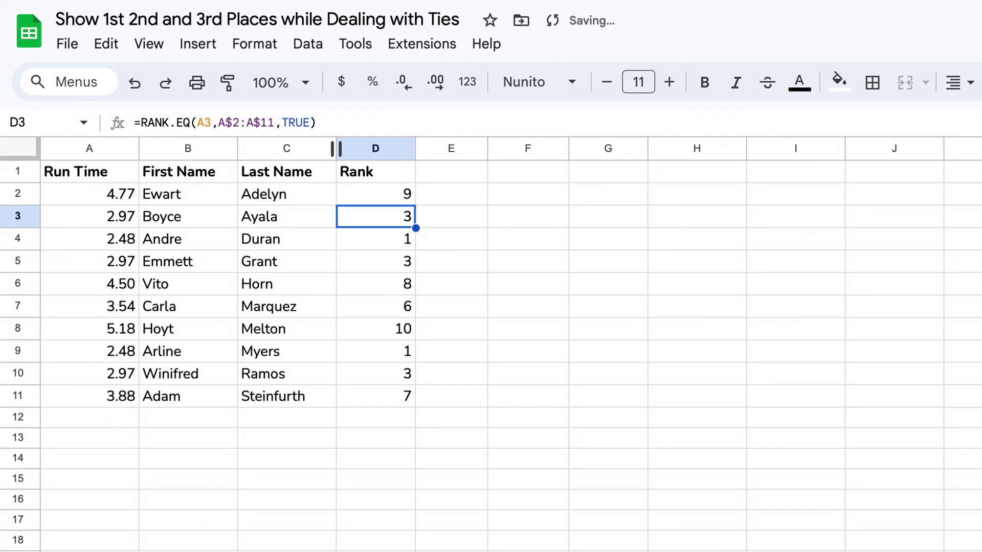
Fill RANK.AVG down to D11, check the averaged tied ranks 1.5 and 4, then clear D2:D11
left_click(389, 194)
left_click_drag(416, 207, 414, 405)
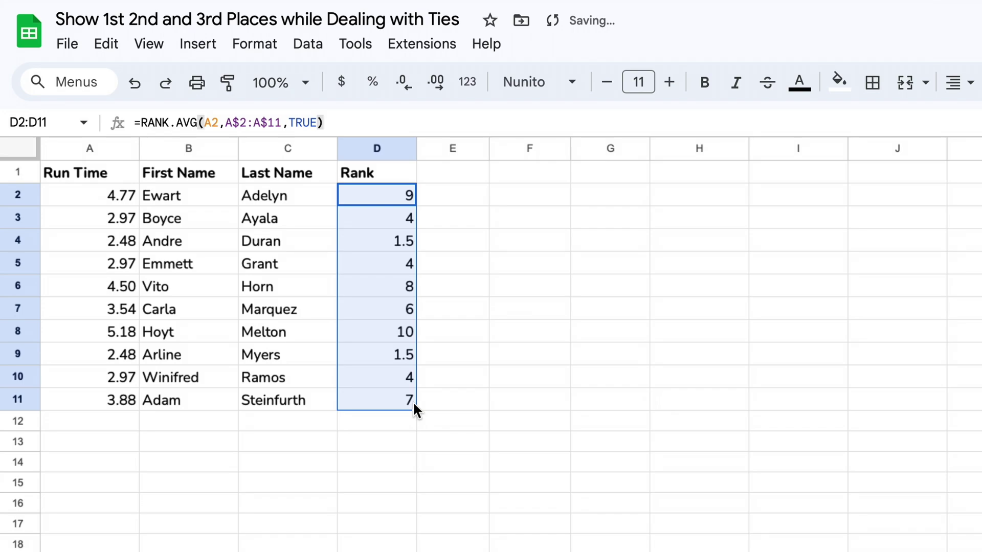
left_click(376, 240)
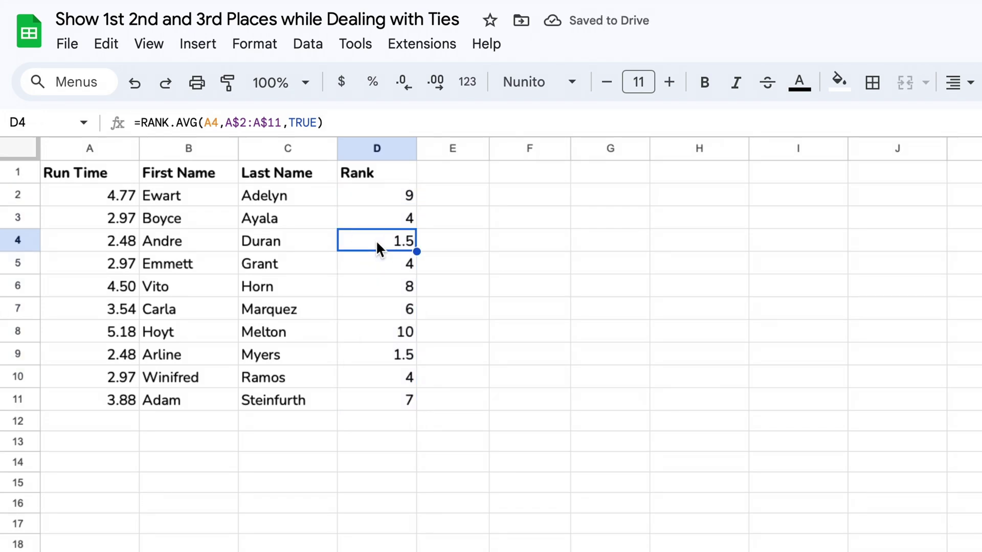
left_click(377, 355)
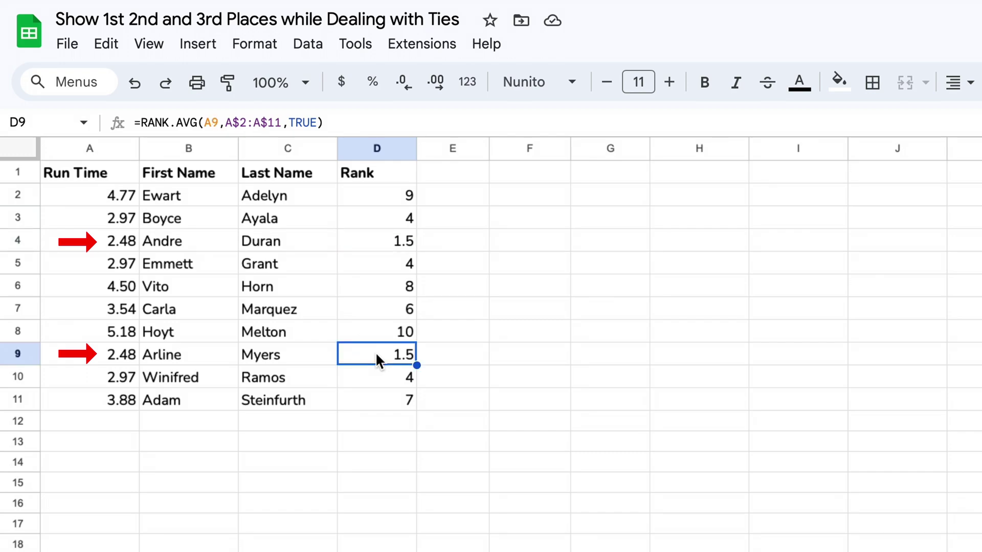
left_click(375, 378)
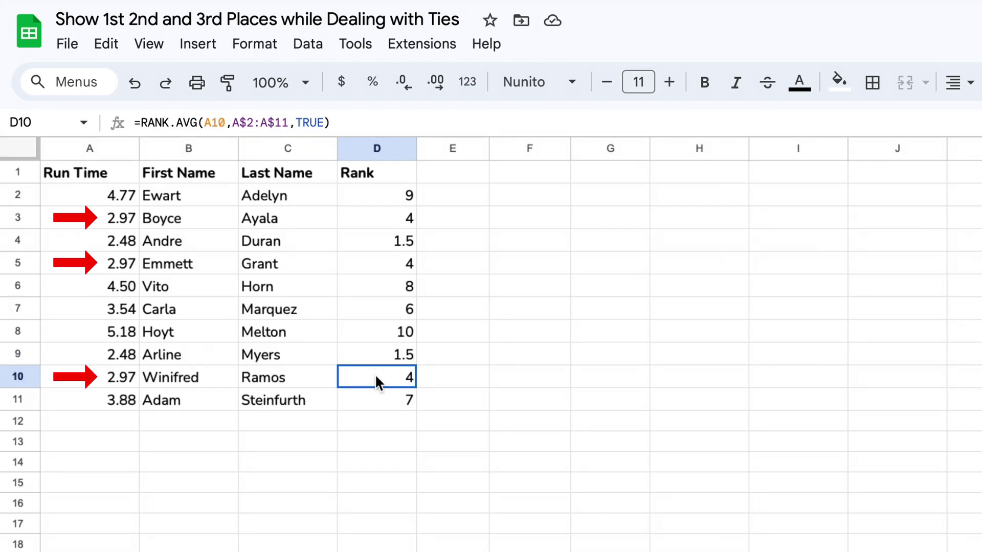
left_click(382, 268)
left_click(383, 223)
left_click_drag(380, 194, 394, 397)
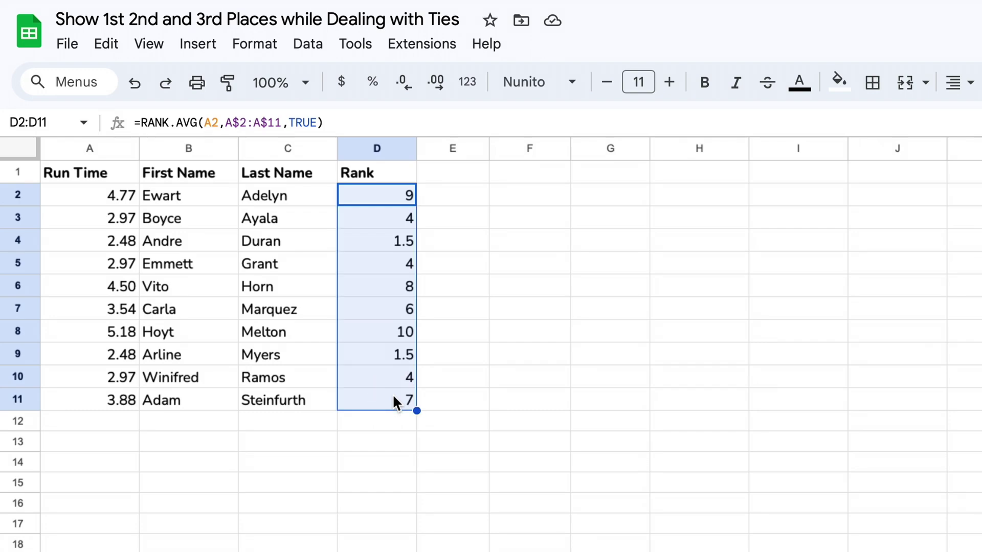
key("Delete")
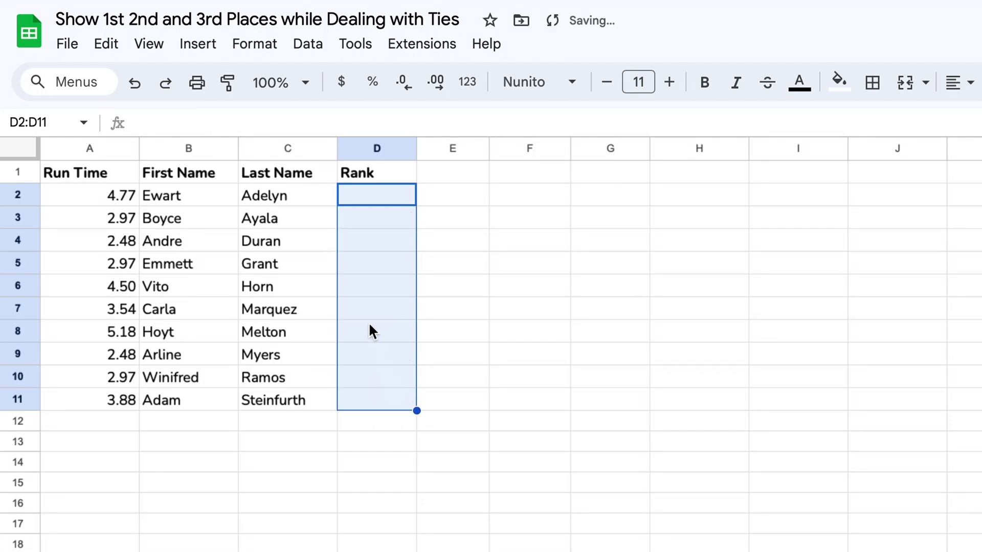
Begin =ARRAYFORMULA(RANK.EQ( in D2
left_click(371, 197)
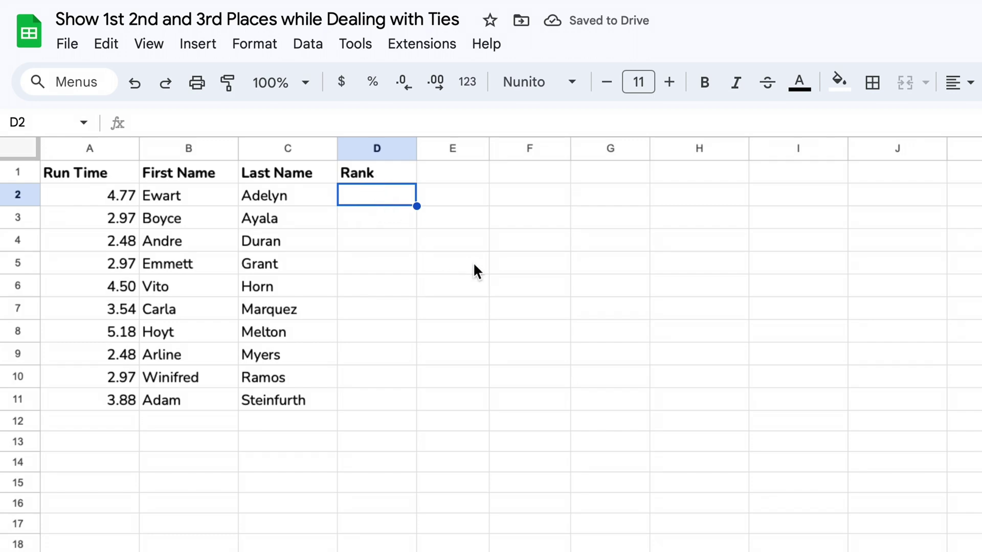
type("=")
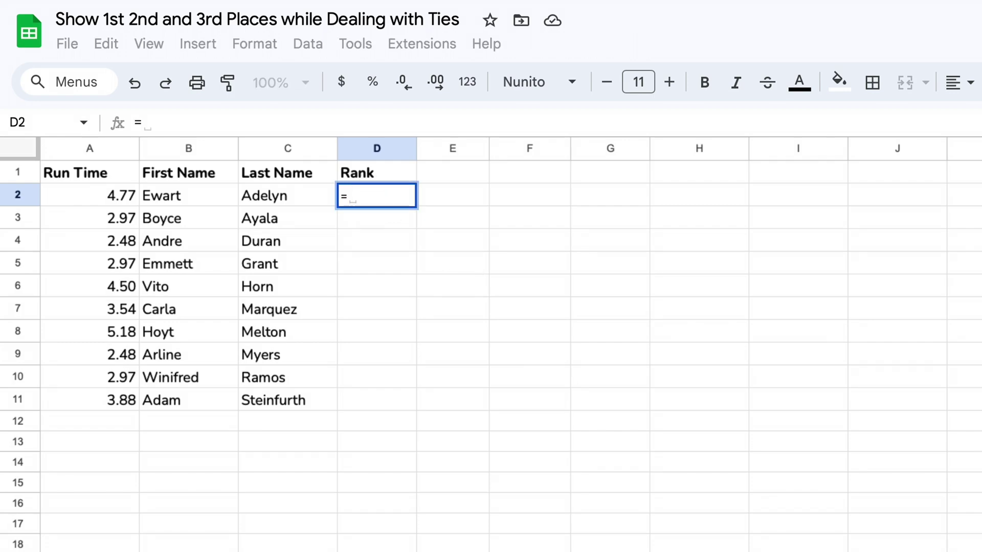
type("ARRA")
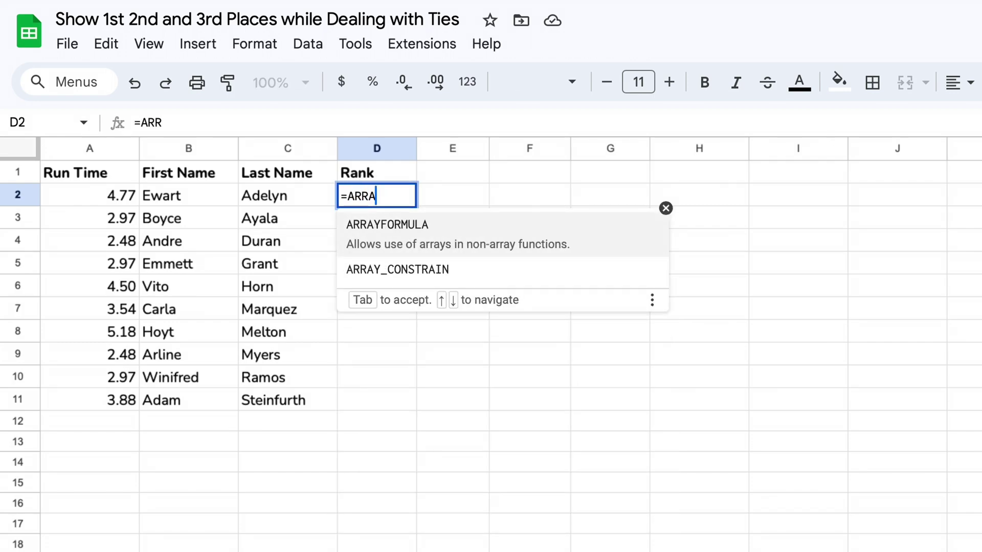
type("YFORMULA(")
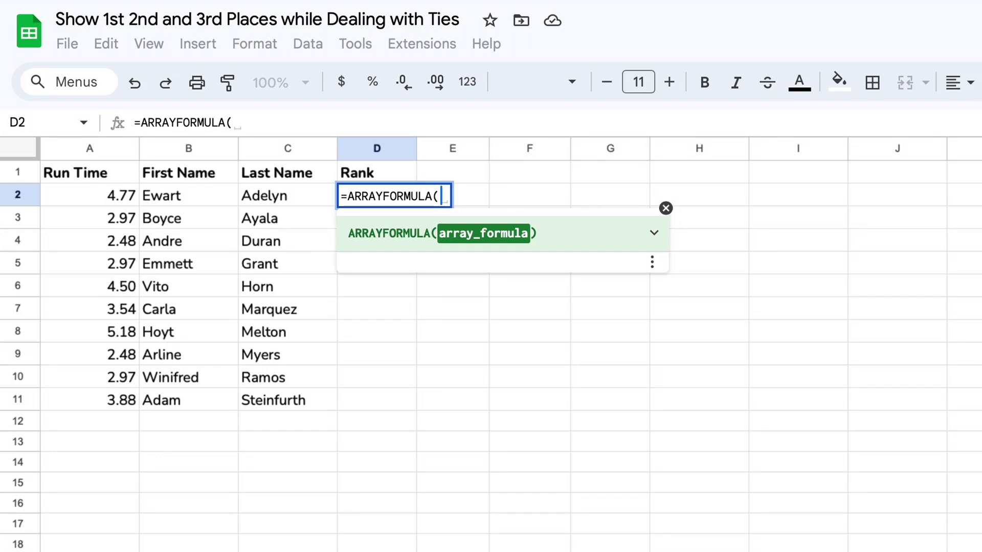
type("r")
key("BackSpace")
type("RANK")
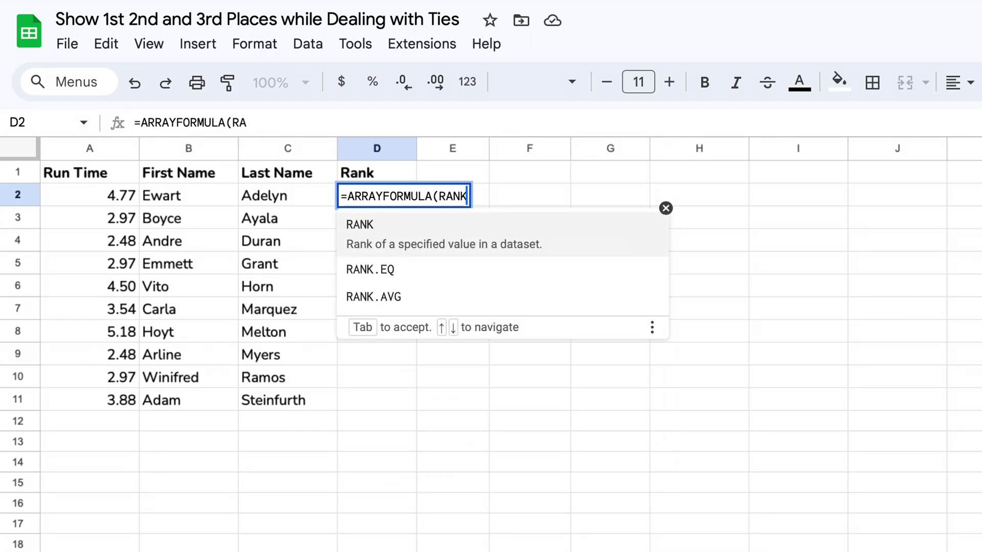
type(".EQ")
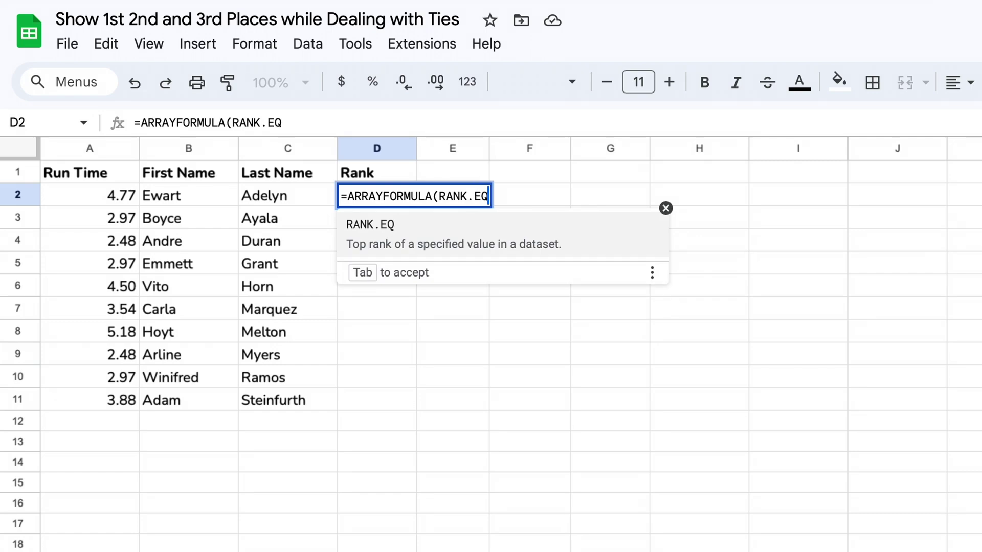
type("(")
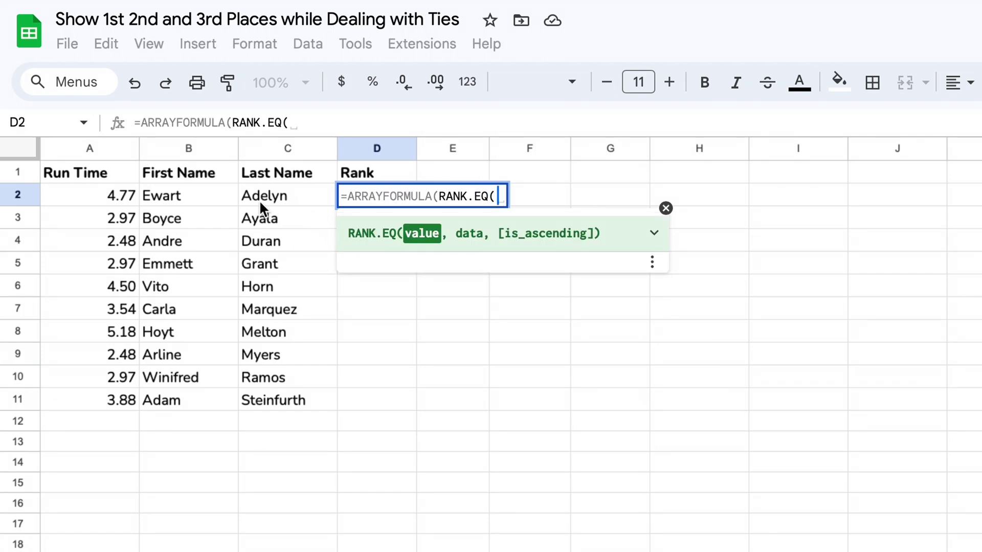
Complete it as RANK.EQ(A2:A11,A$2:A$11,TRUE) inside ARRAYFORMULA so ranks spill down D2:D11
left_click_drag(111, 194, 114, 388)
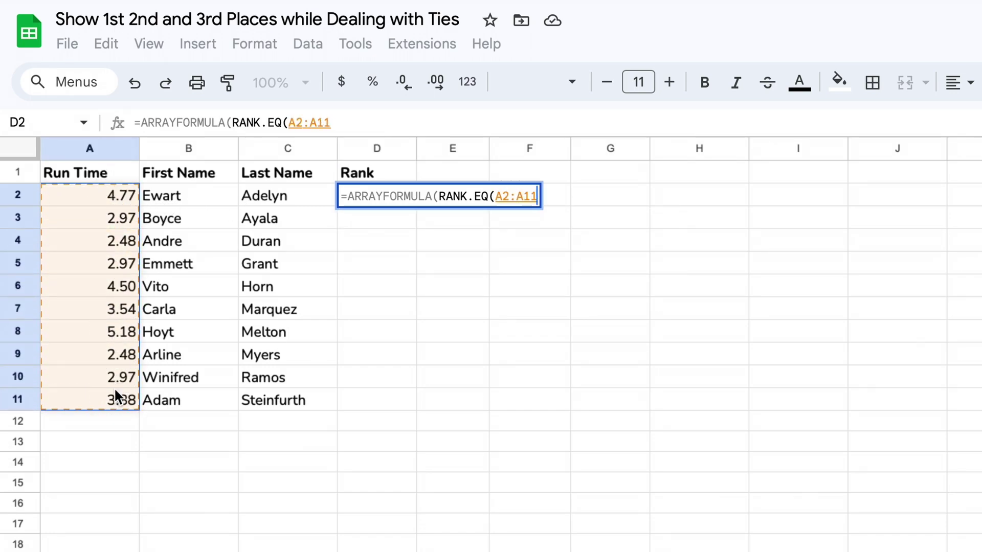
type(",")
left_click_drag(89, 193, 110, 408)
key("Left")
key("Left")
key("Left")
key("Left")
key("Left")
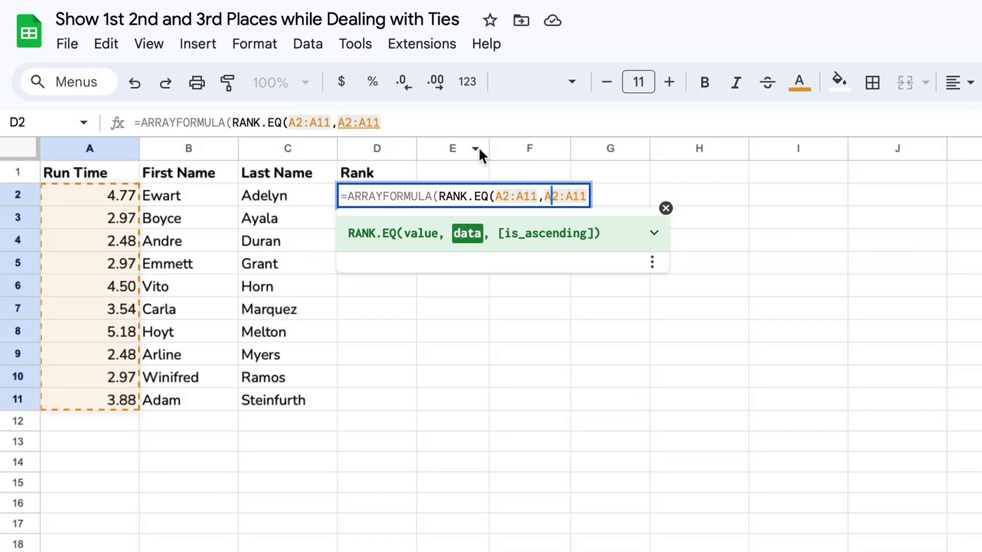
type("$")
key("Right")
key("Right")
key("Right")
type("$")
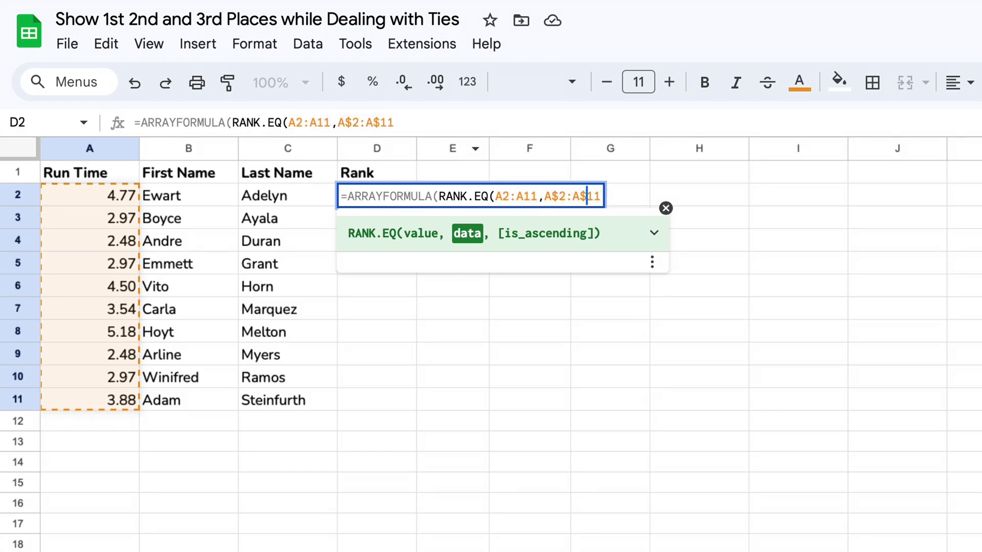
type(",TRUE")
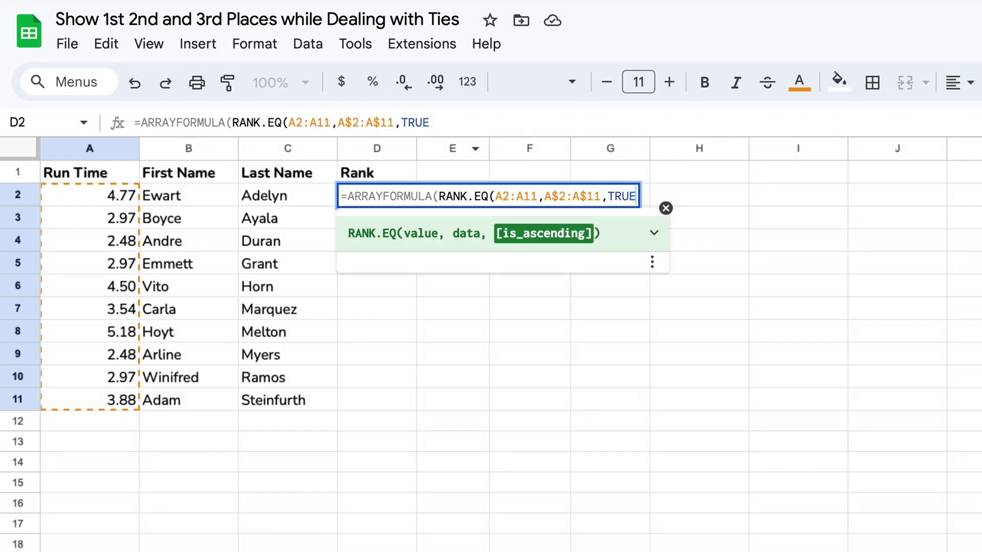
type("))")
key("Return")
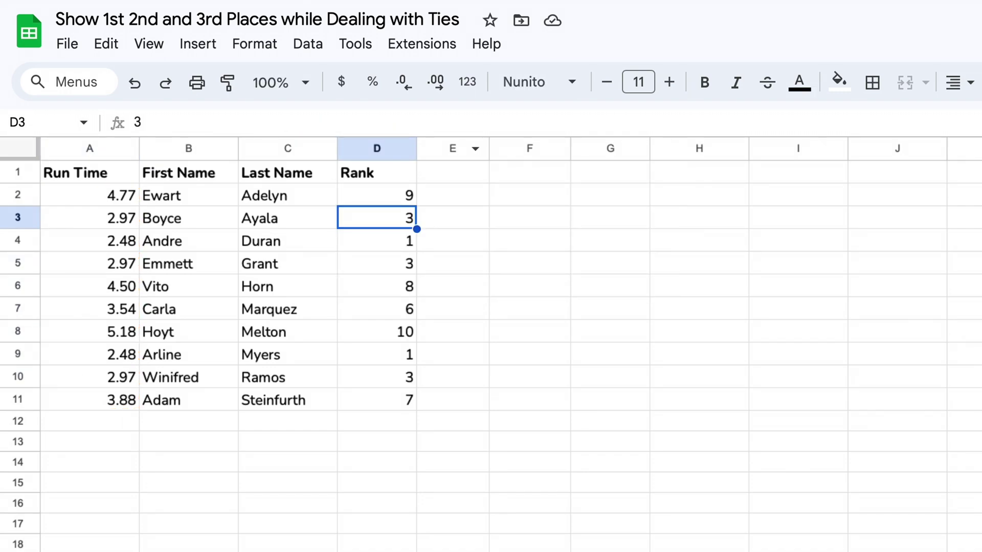
left_click(373, 147)
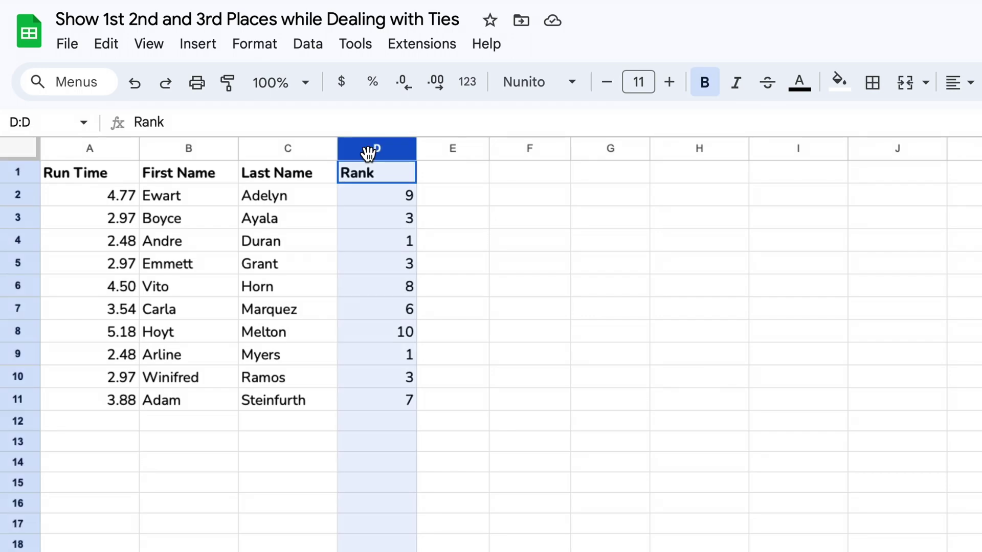
left_click_drag(113, 188, 285, 398)
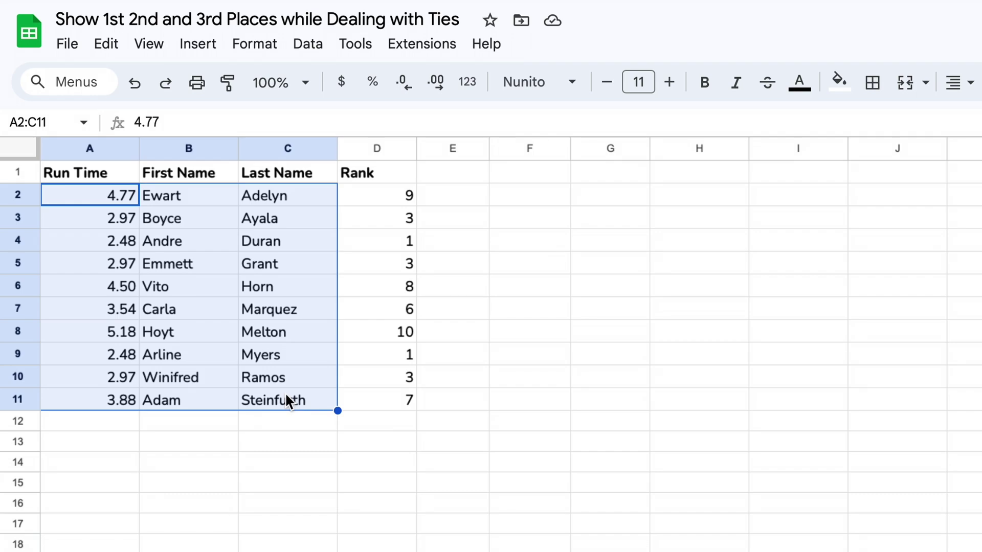